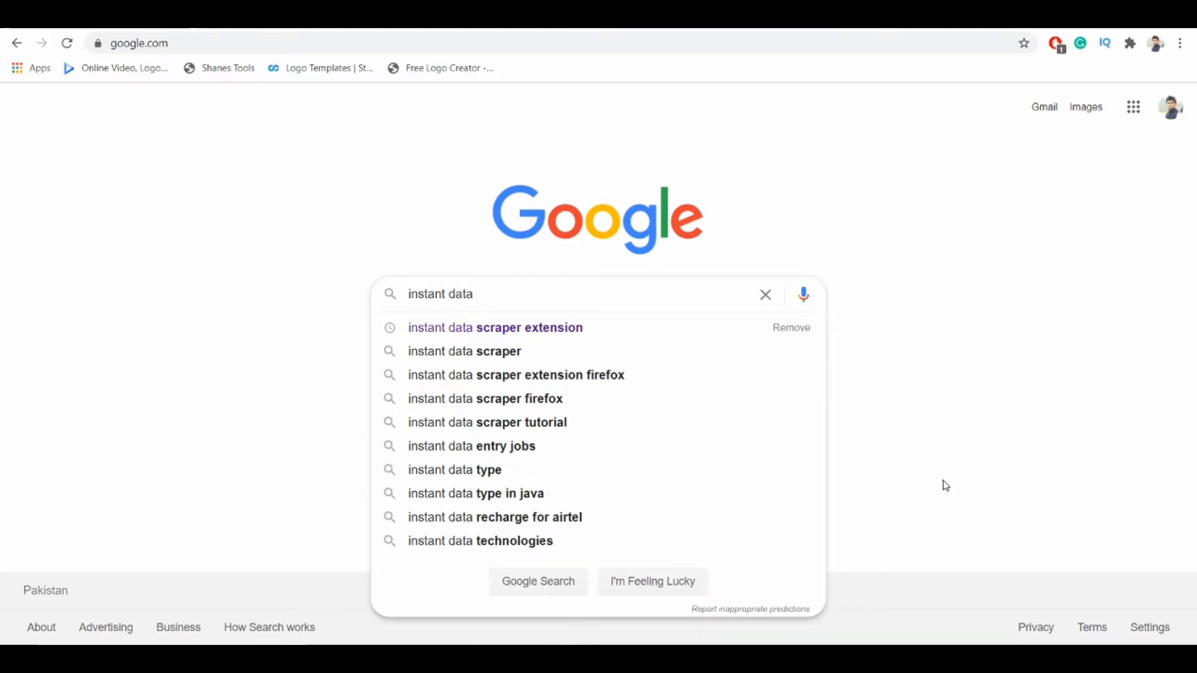
Search Google for the instant data scraper extension and add Instant Data Scraper to the browser from its Chrome Web Store page.
left_click(677, 338)
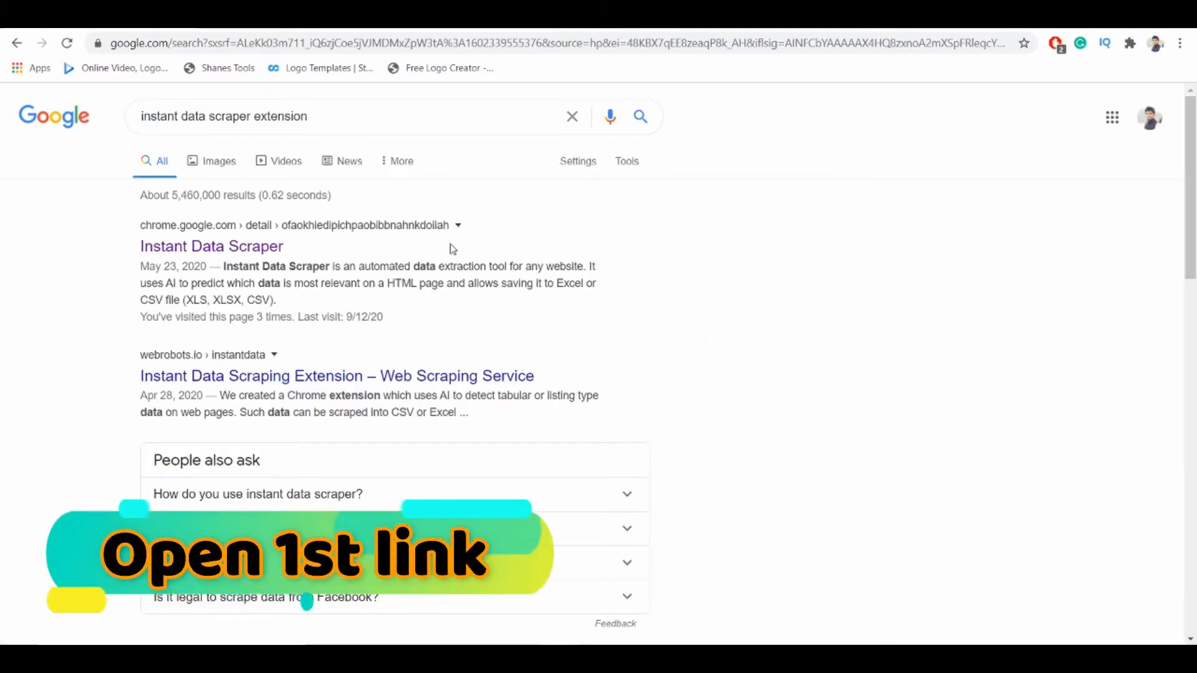
left_click(270, 248)
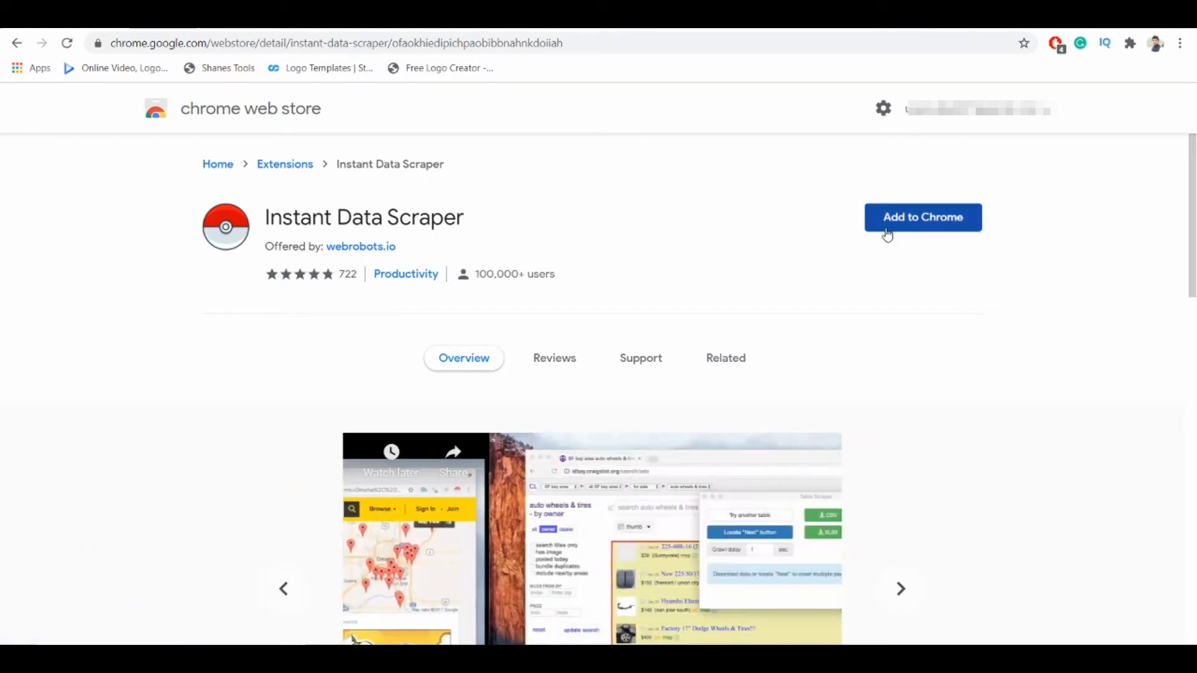
left_click(887, 234)
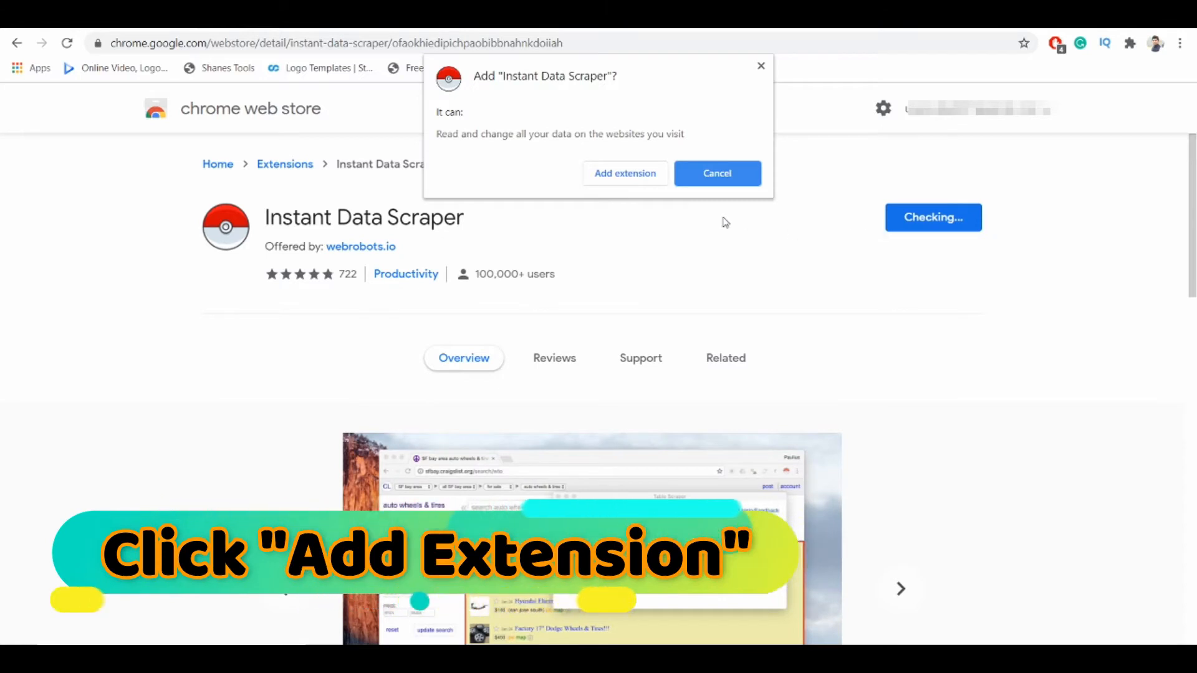
left_click(625, 174)
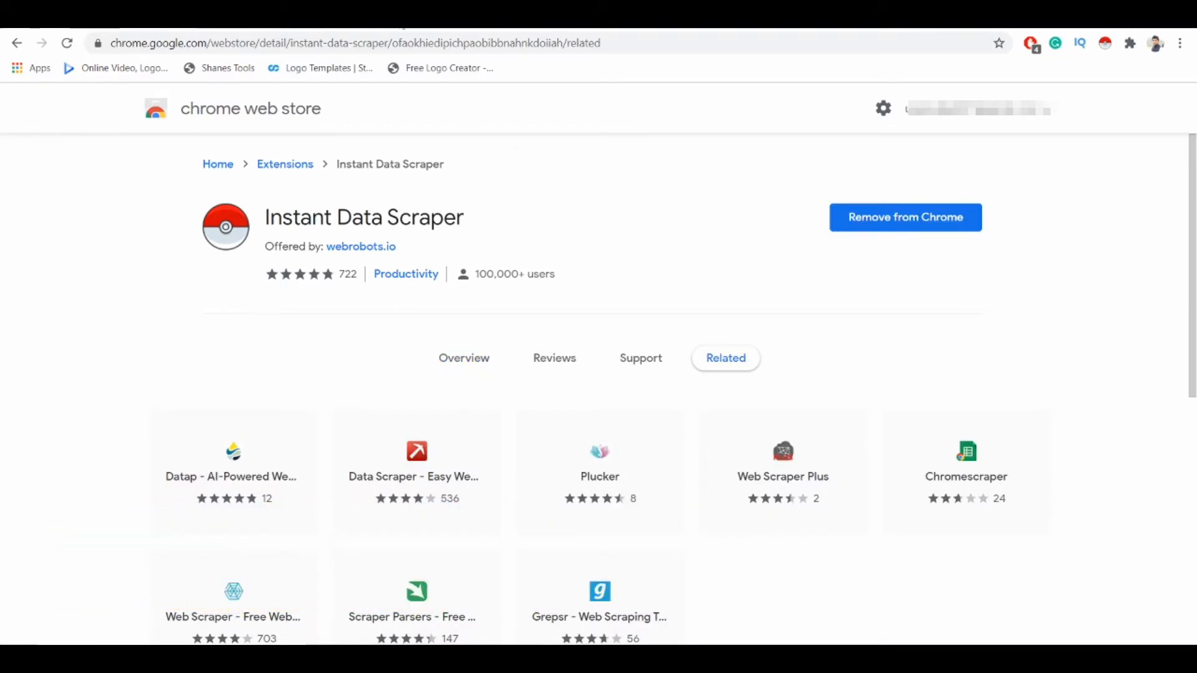
Open Google Maps in a new tab and search it for fast food restaurants.
left_click(400, 18)
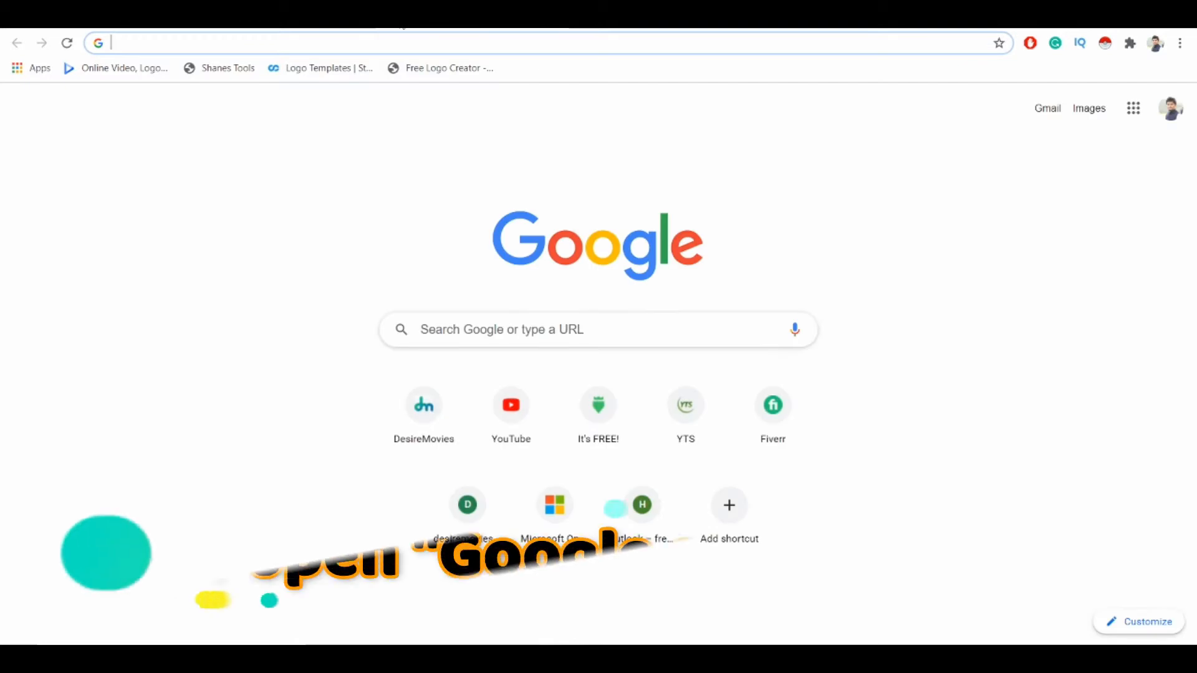
type("google")
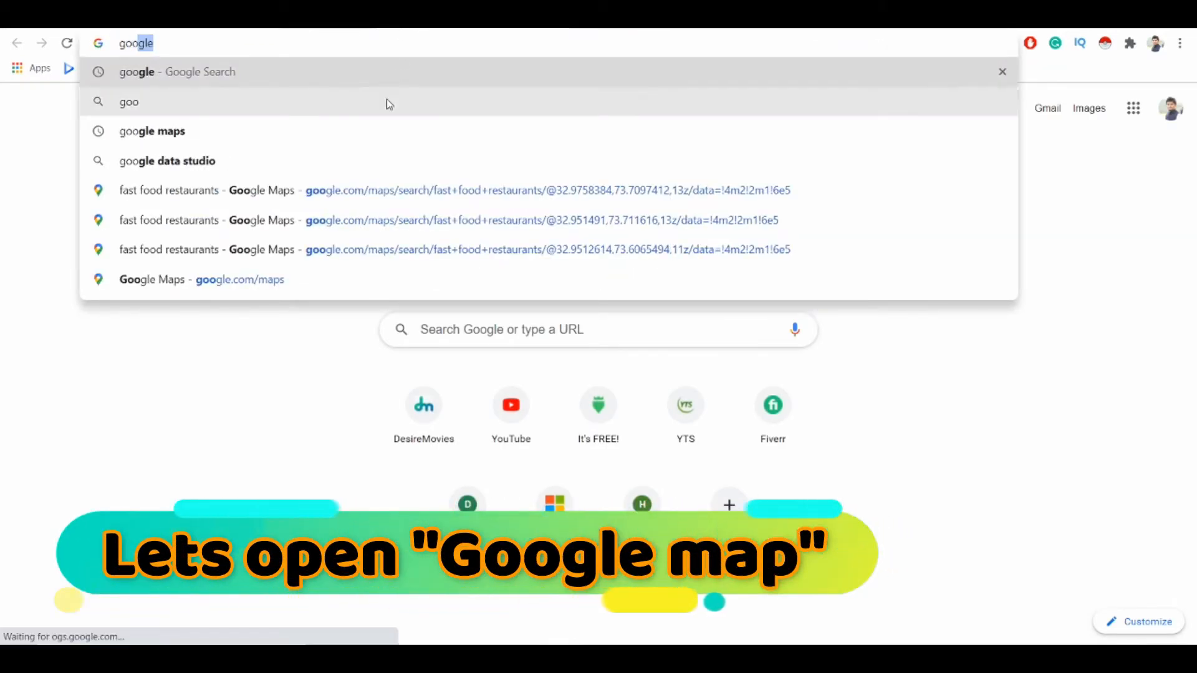
left_click(389, 130)
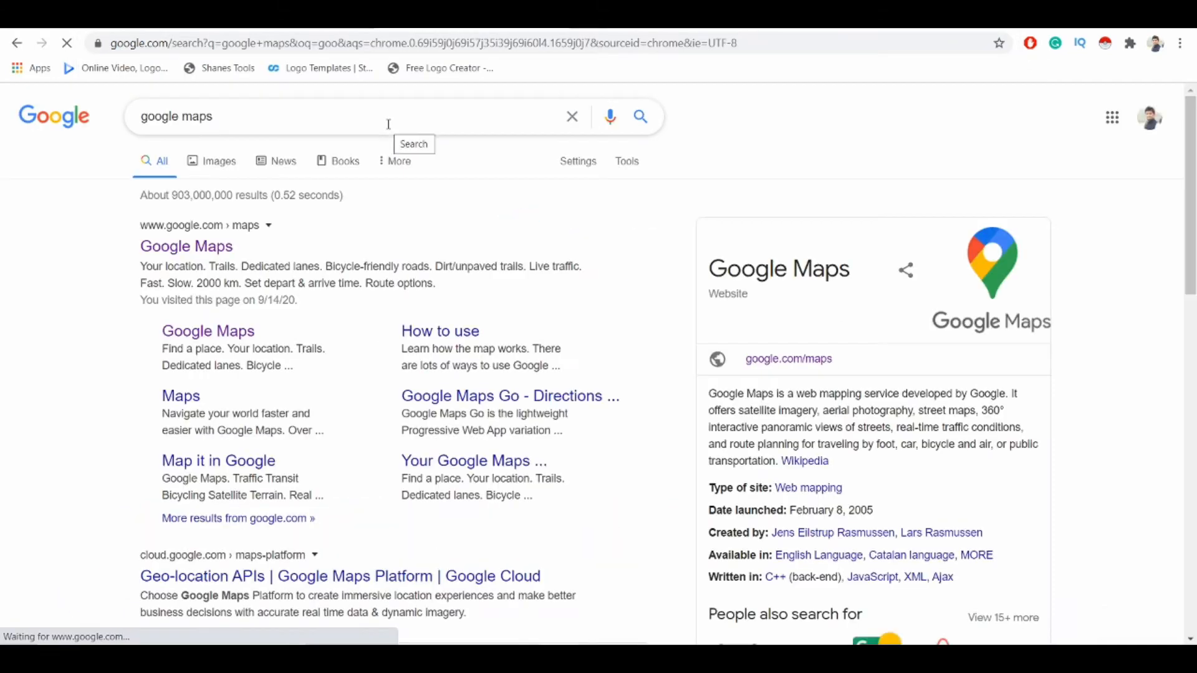
left_click(220, 245)
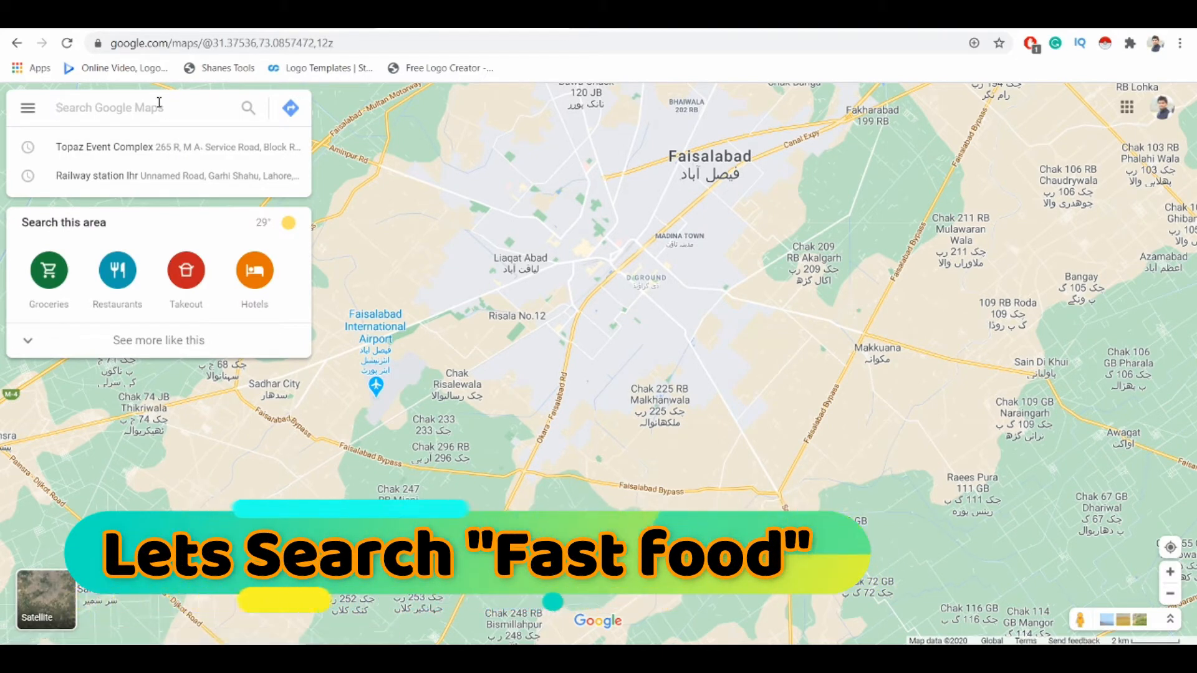
type("fast")
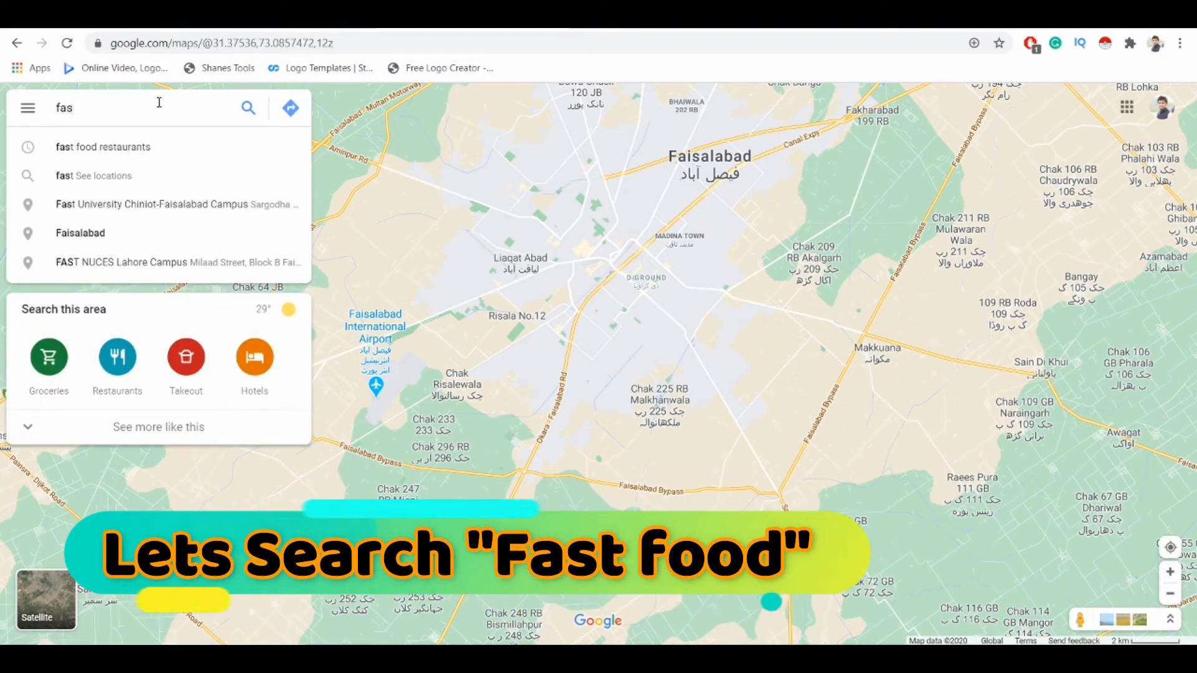
left_click(160, 146)
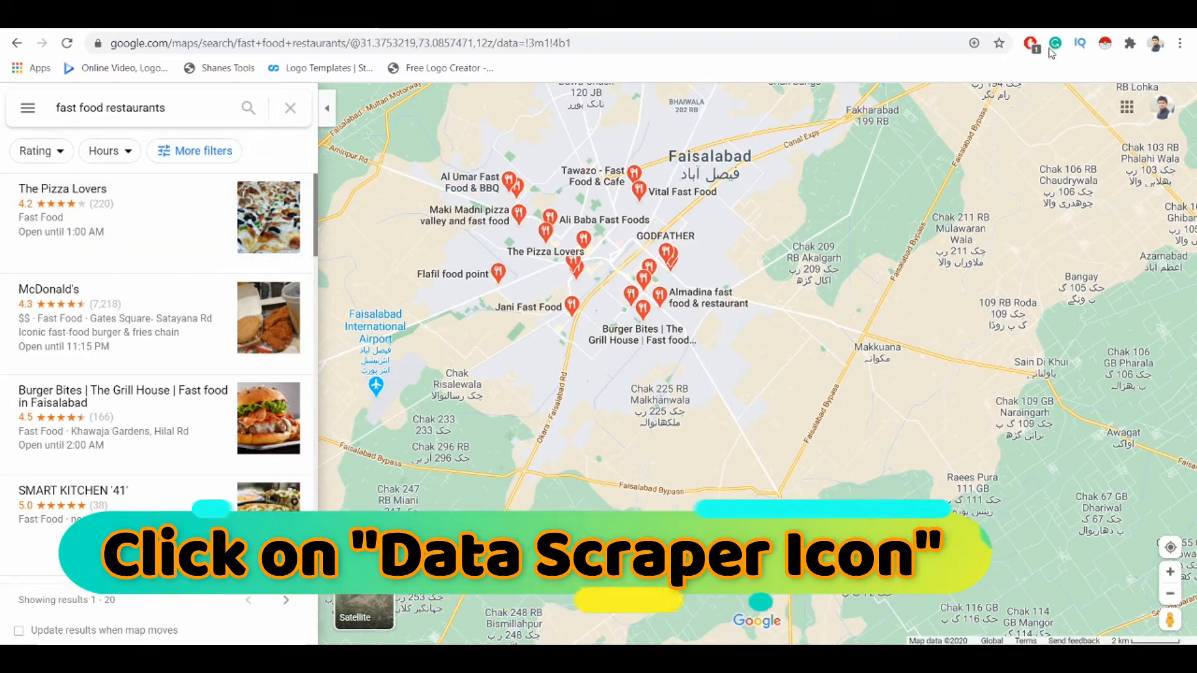
Run Instant Data Scraper on the restaurant results and review all columns of the extracted table.
left_click(1105, 44)
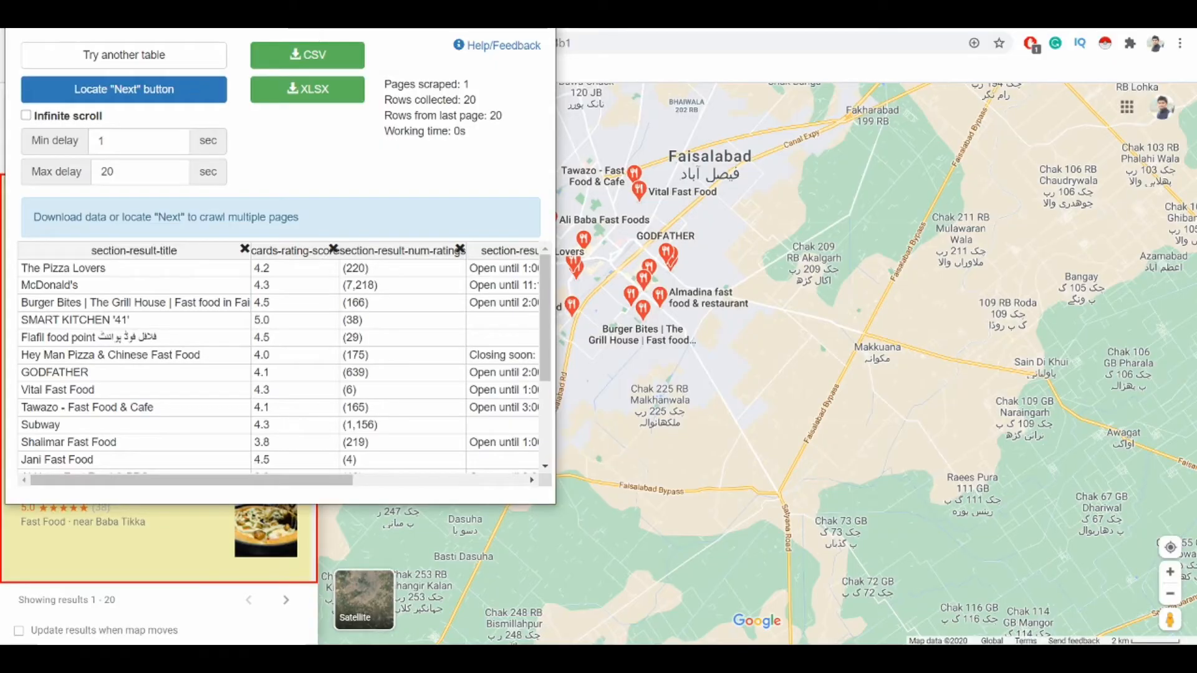
left_click_drag(313, 20, 622, 69)
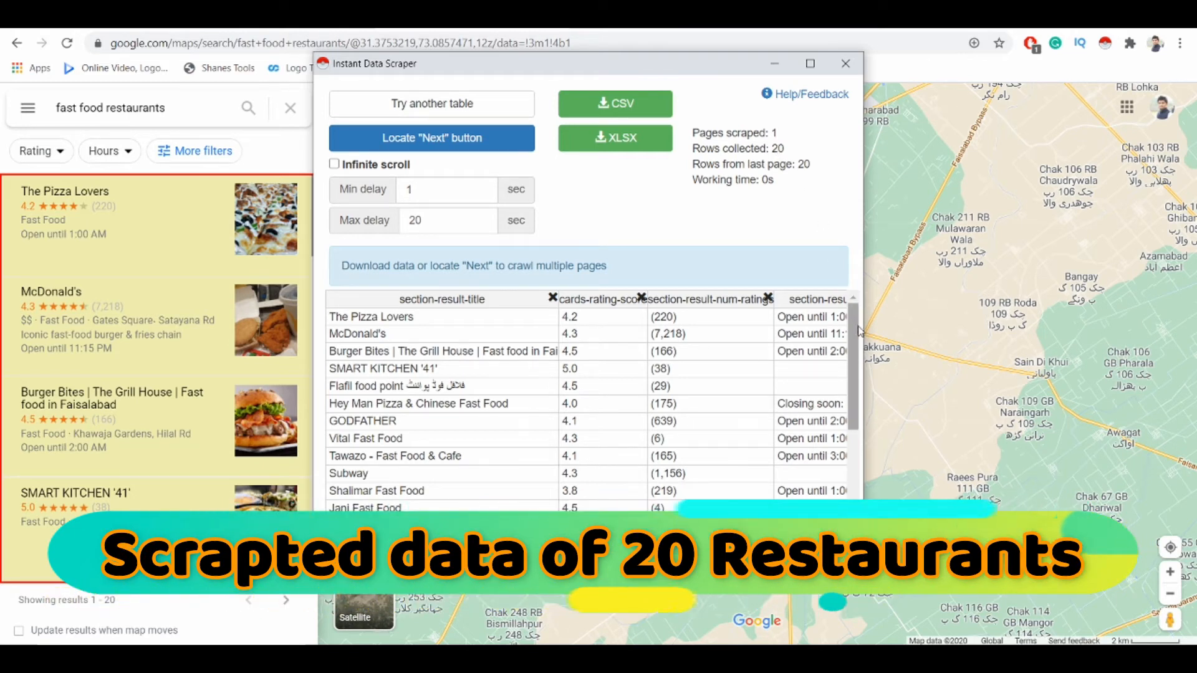
mouse_move(860, 331)
left_mouse_down()
mouse_move(855, 443)
mouse_move(851, 322)
left_mouse_up()
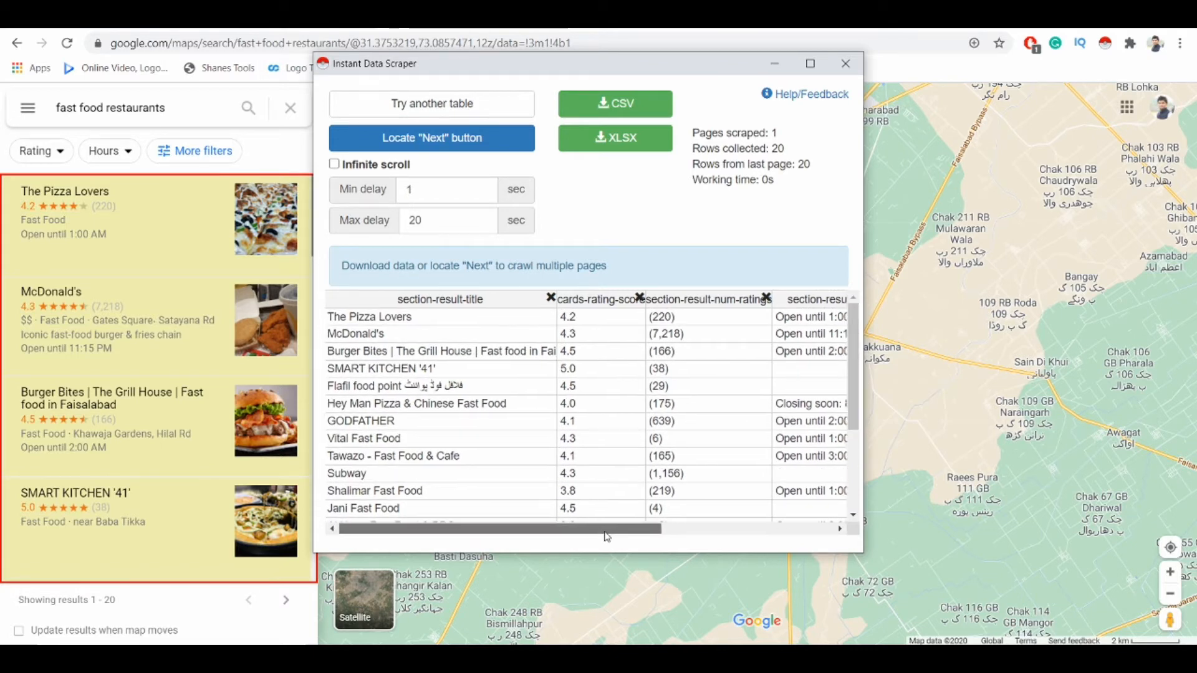
left_click_drag(604, 533, 779, 504)
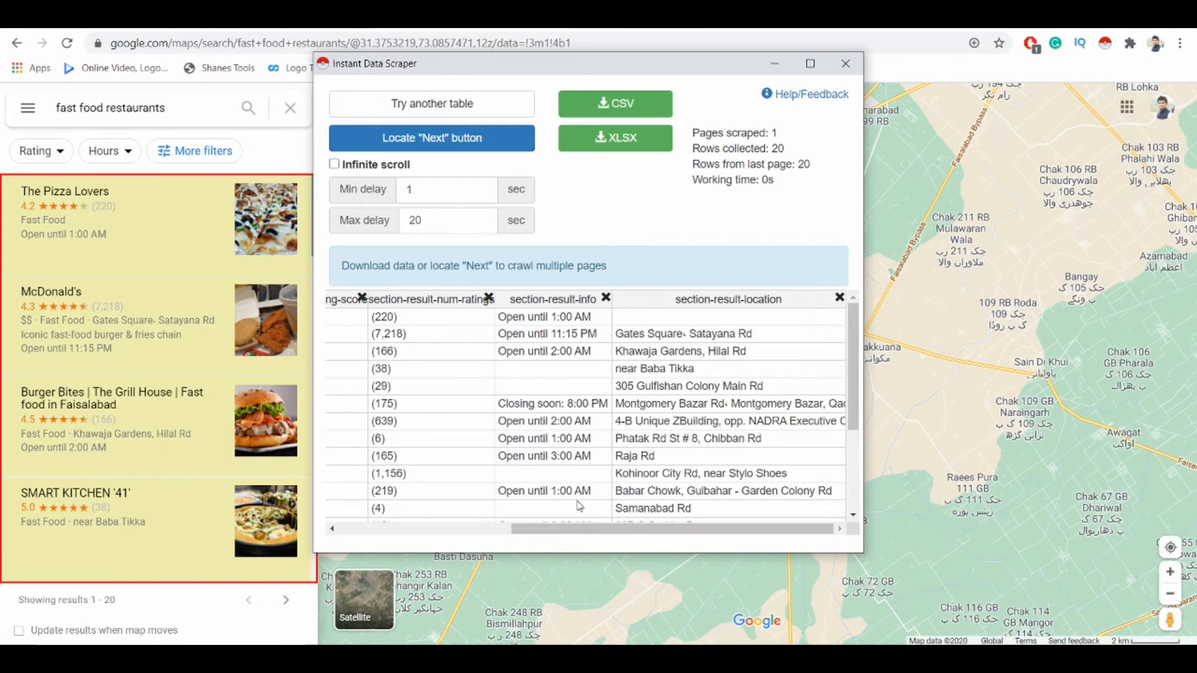
left_click_drag(559, 534, 366, 529)
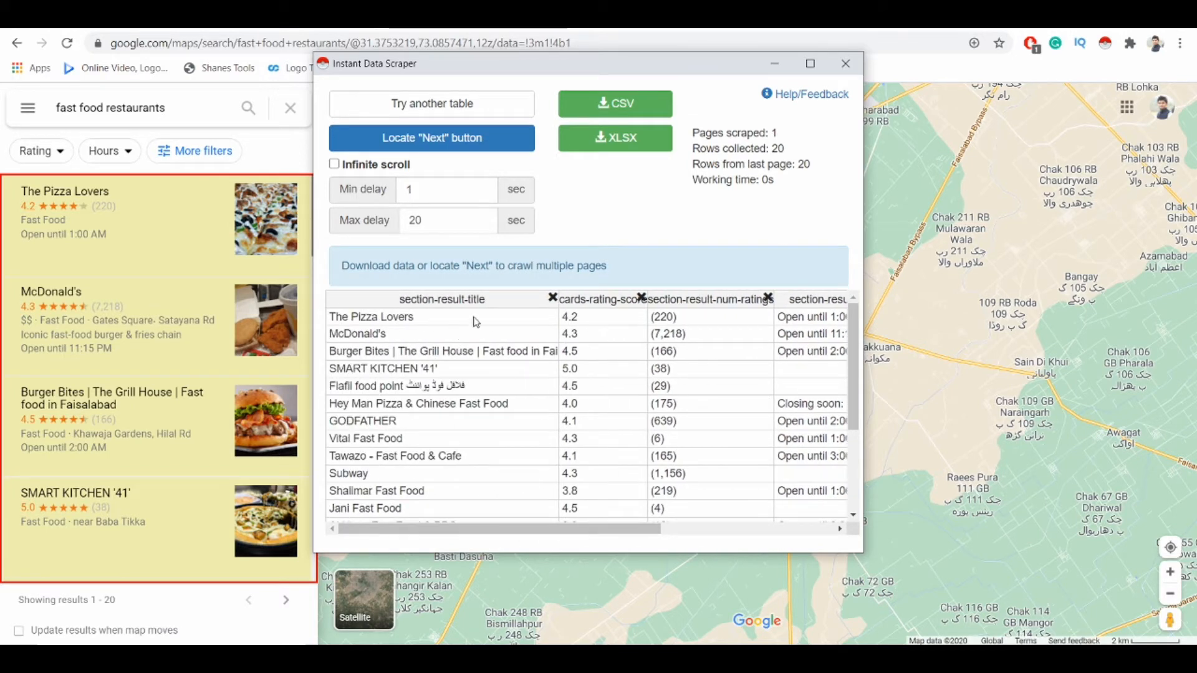
Rename the section-result-title column heading to Restaurants and remove the section-result-num-ratings column from the scraped table.
left_click(489, 300)
key("BackSpace")
key("BackSpace")
key("BackSpace")
key("BackSpace")
key("BackSpace")
key("BackSpace")
key("BackSpace")
key("BackSpace")
key("BackSpace")
key("BackSpace")
key("BackSpace")
key("BackSpace")
key("BackSpace")
key("BackSpace")
key("BackSpace")
key("BackSpace")
key("BackSpace")
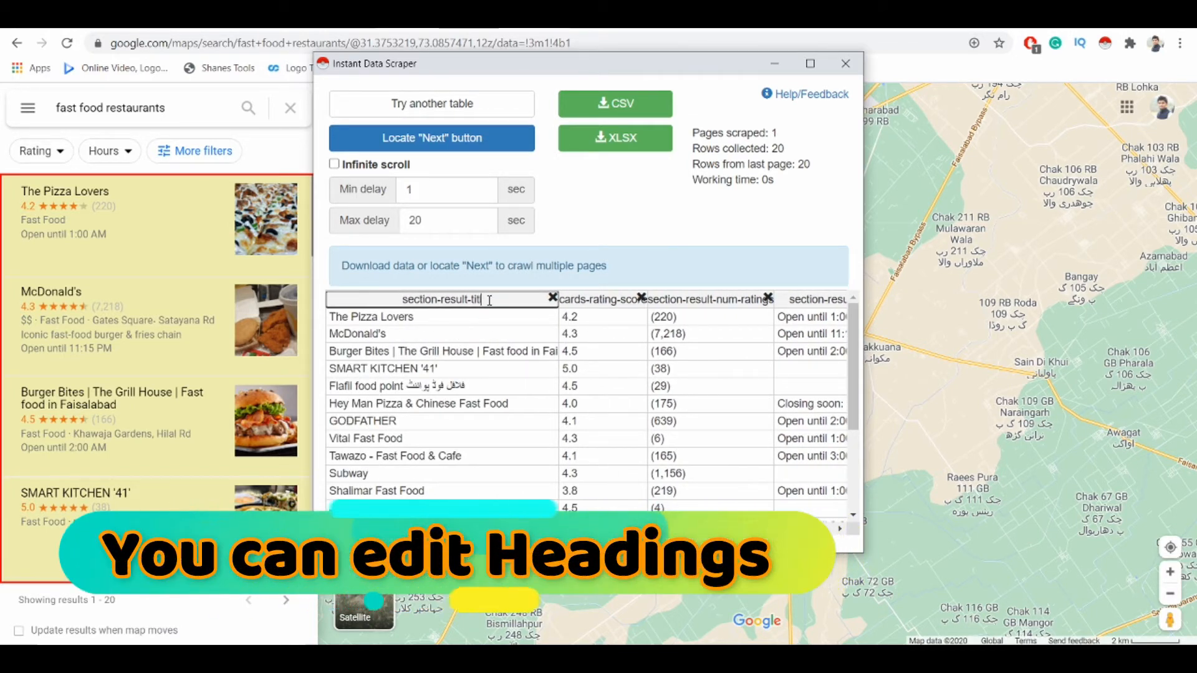
key("BackSpace")
key("BackSpace")
key("BackSpace")
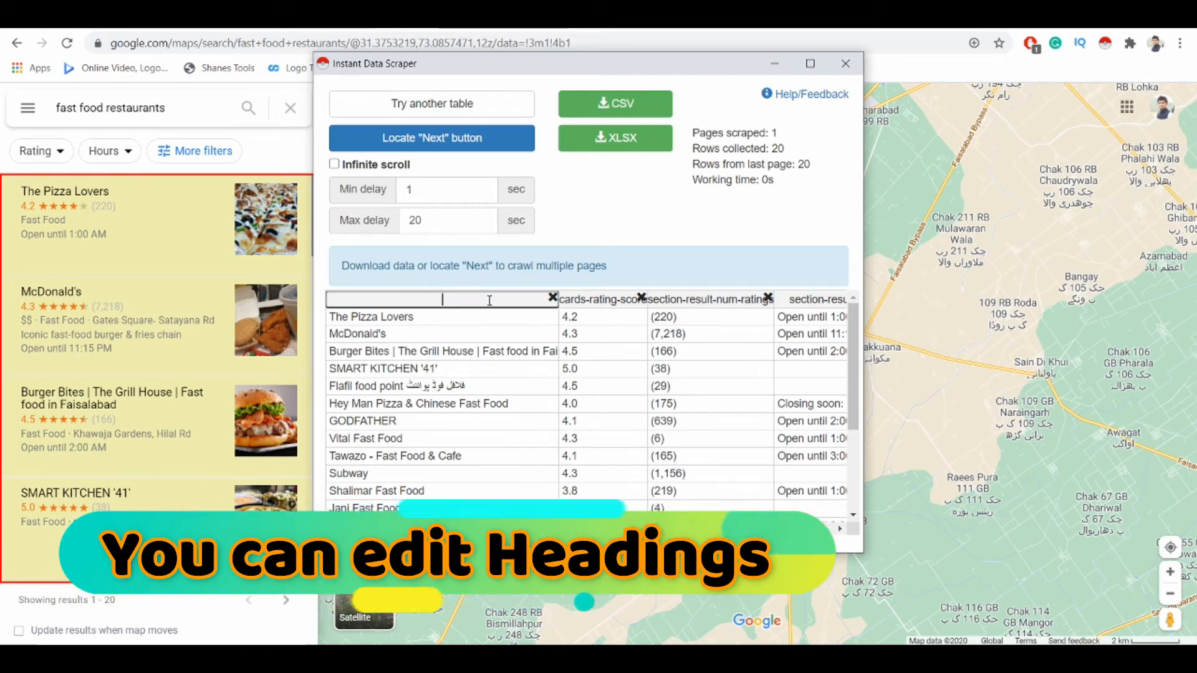
type("Restaurants")
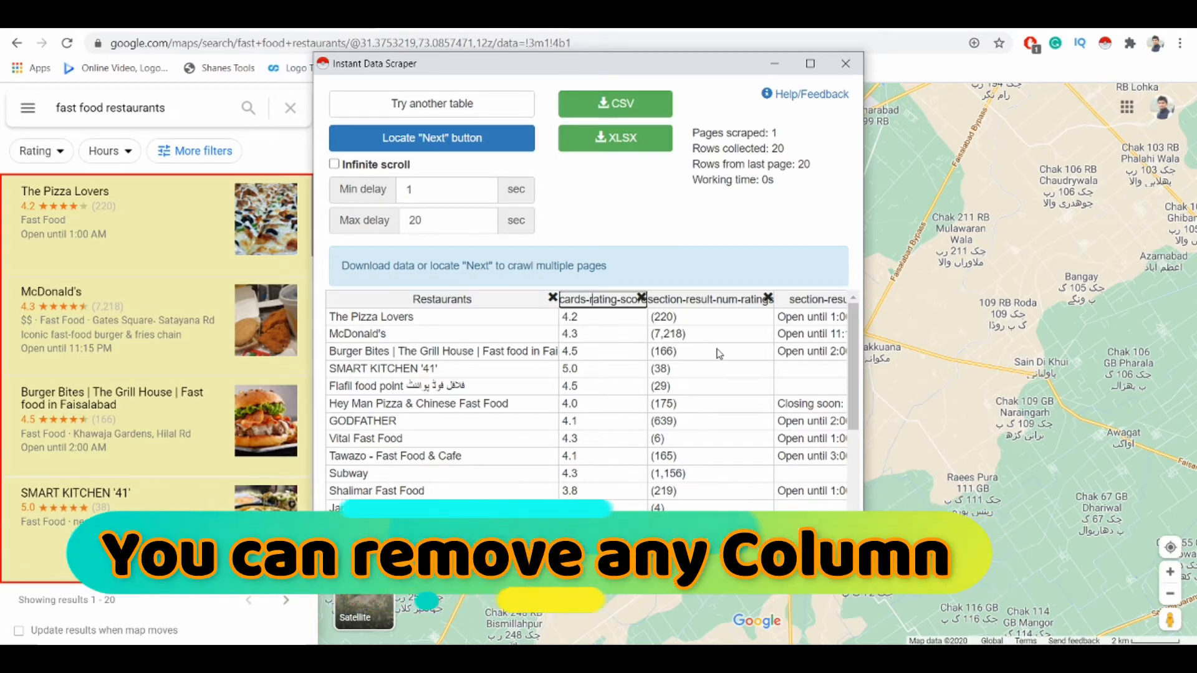
left_click(768, 298)
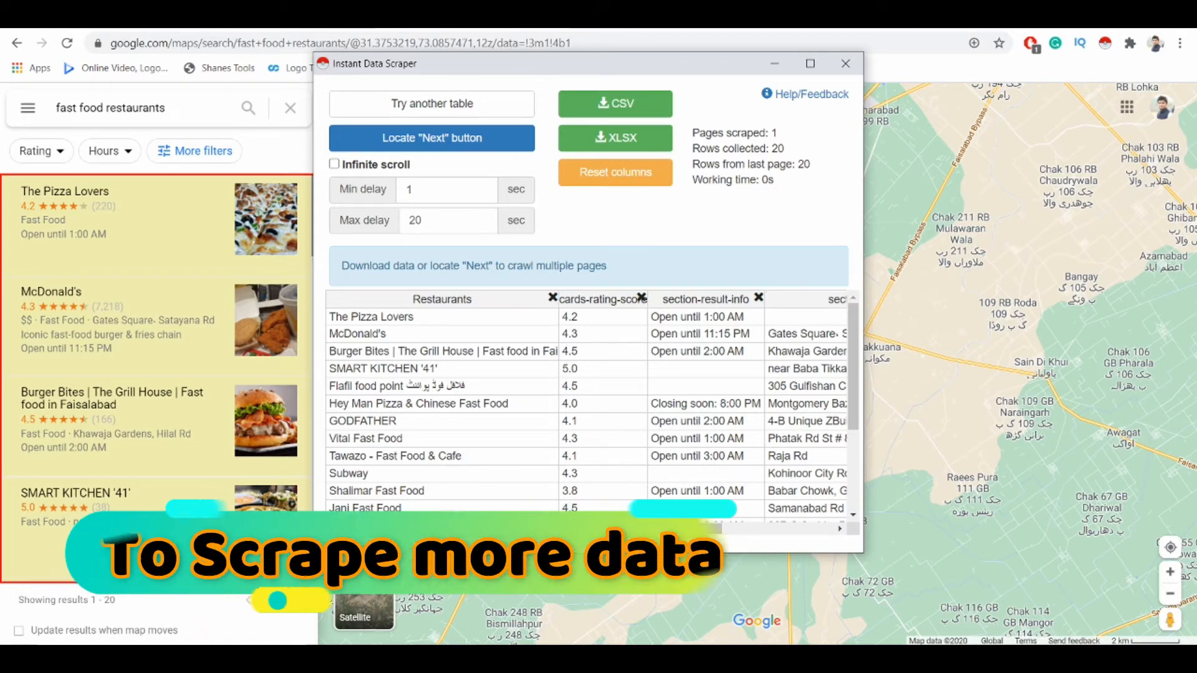
mouse_move(707, 529)
left_mouse_down()
mouse_move(820, 528)
mouse_move(704, 528)
left_mouse_up()
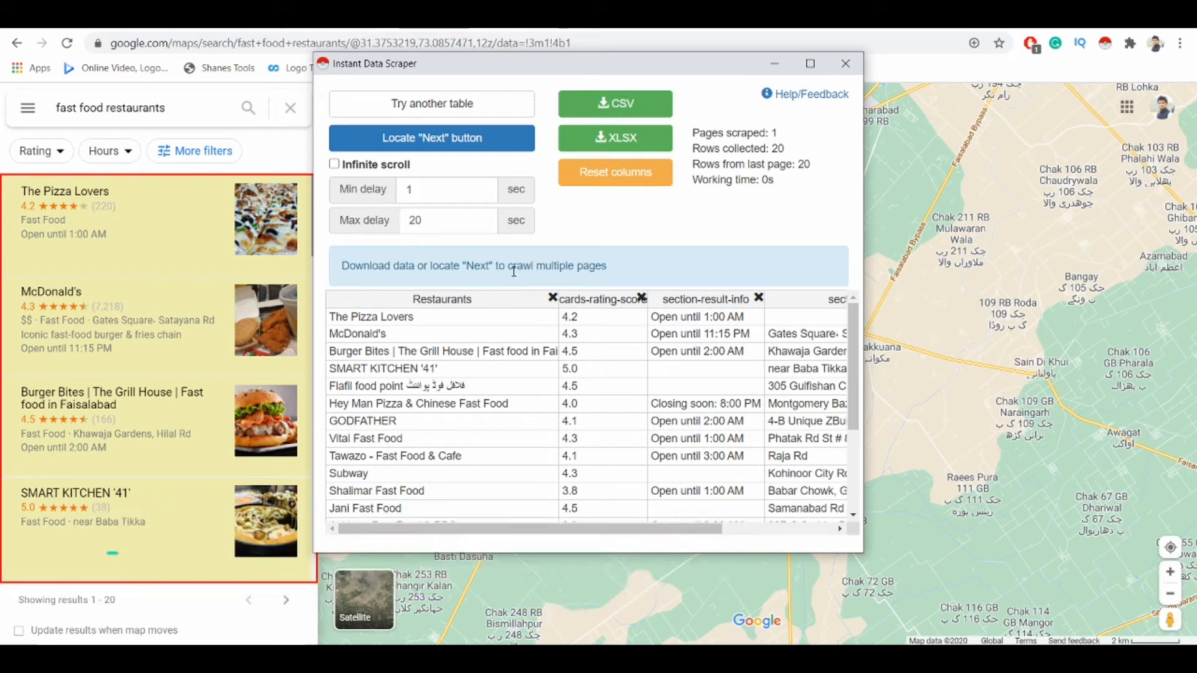
Mark the next-page arrow of the map results as the scraper's Next button and start crawling the further pages.
left_click(480, 142)
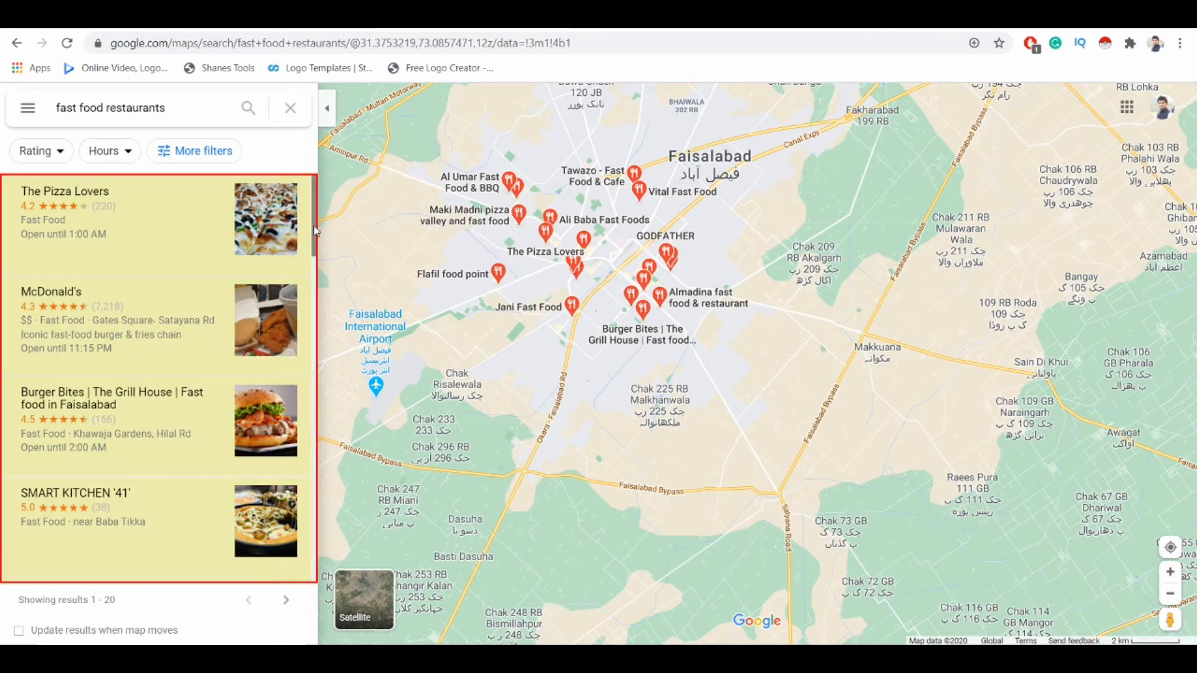
left_click_drag(315, 226, 296, 548)
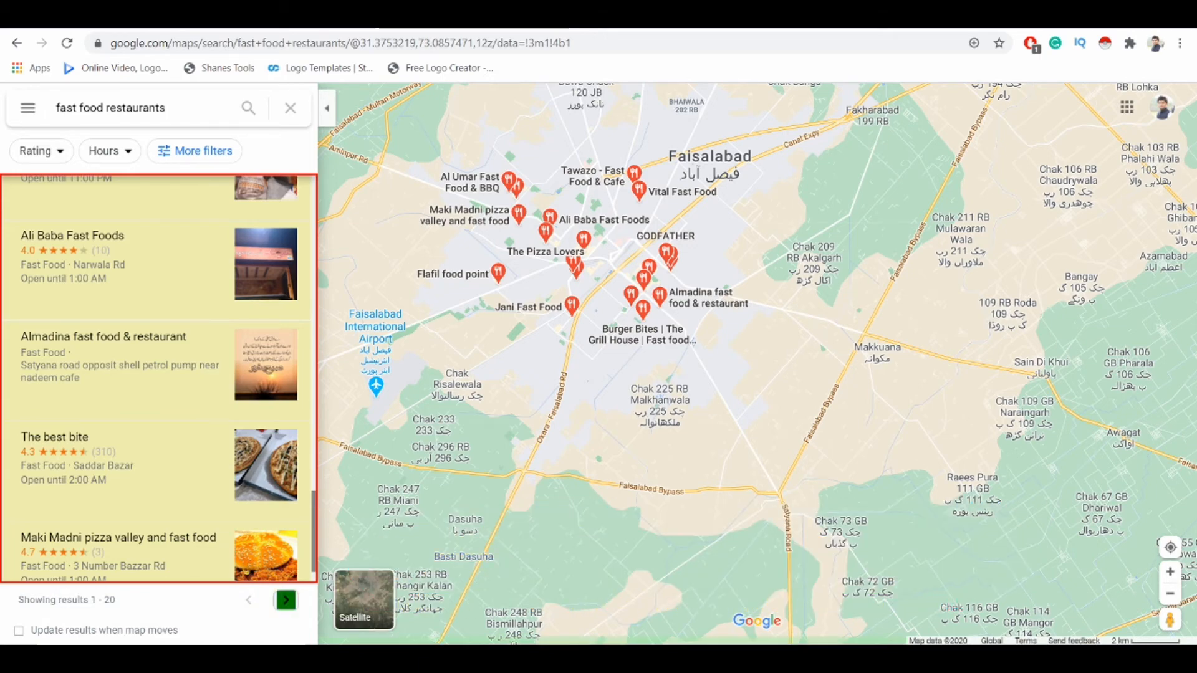
left_click(638, 657)
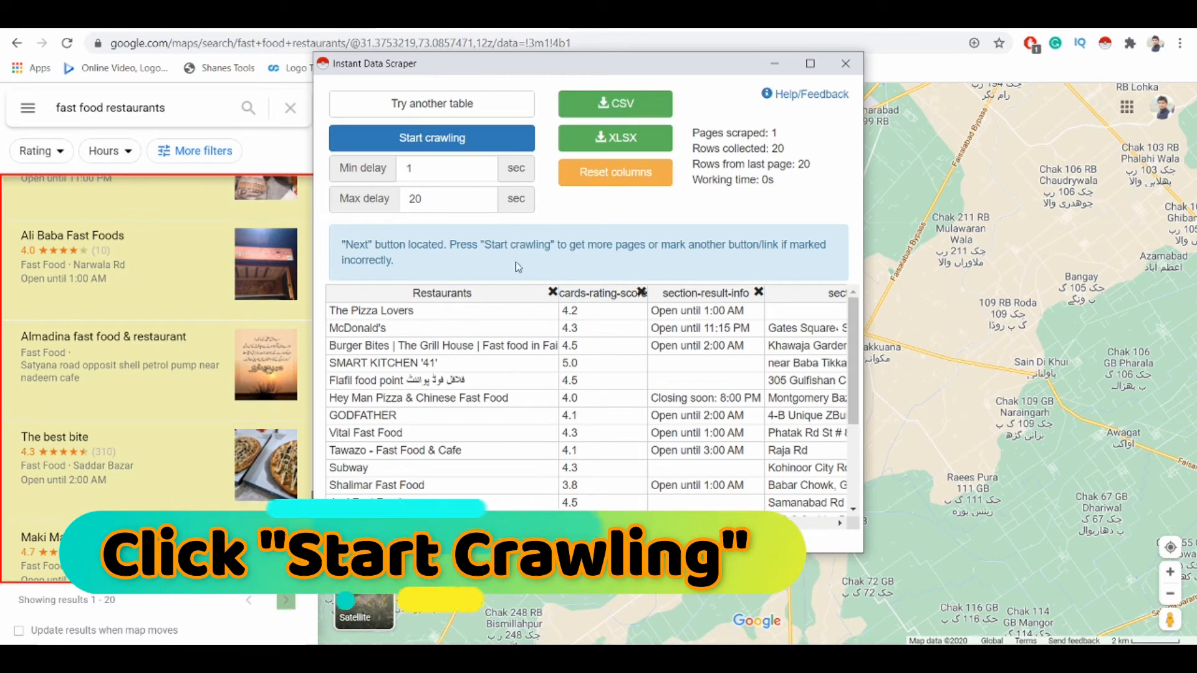
left_click(483, 140)
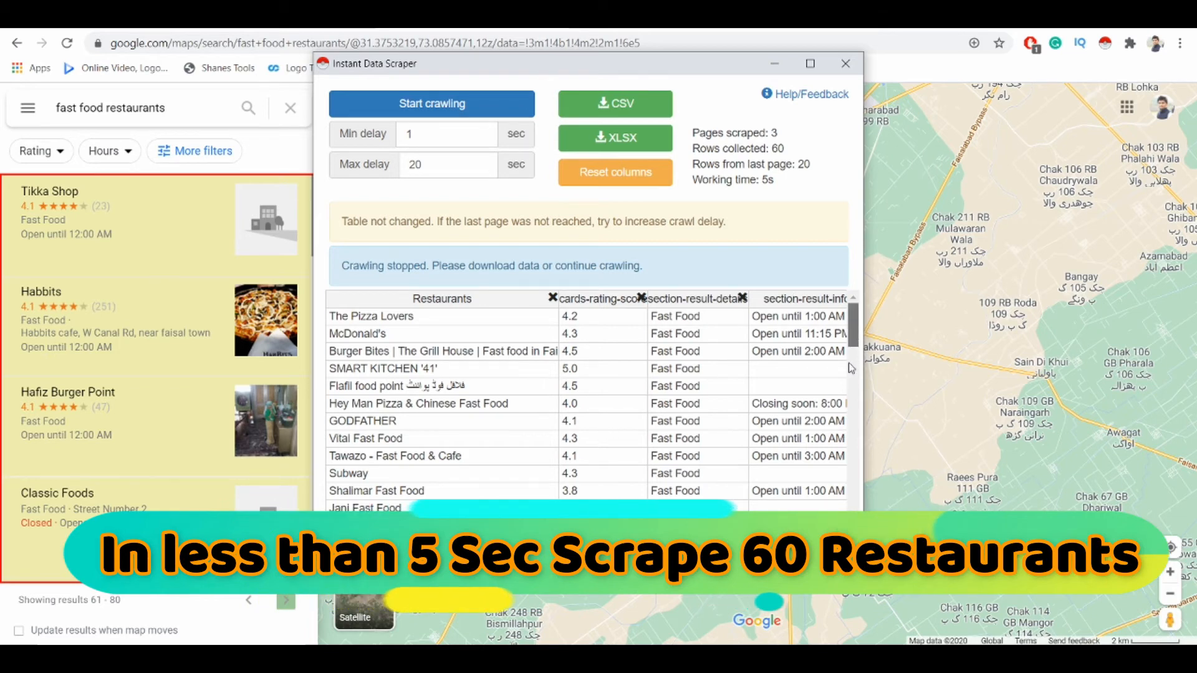
Check the collected restaurant rows, download them as a CSV file and open it in Excel.
scroll(852, 368, "down", 13)
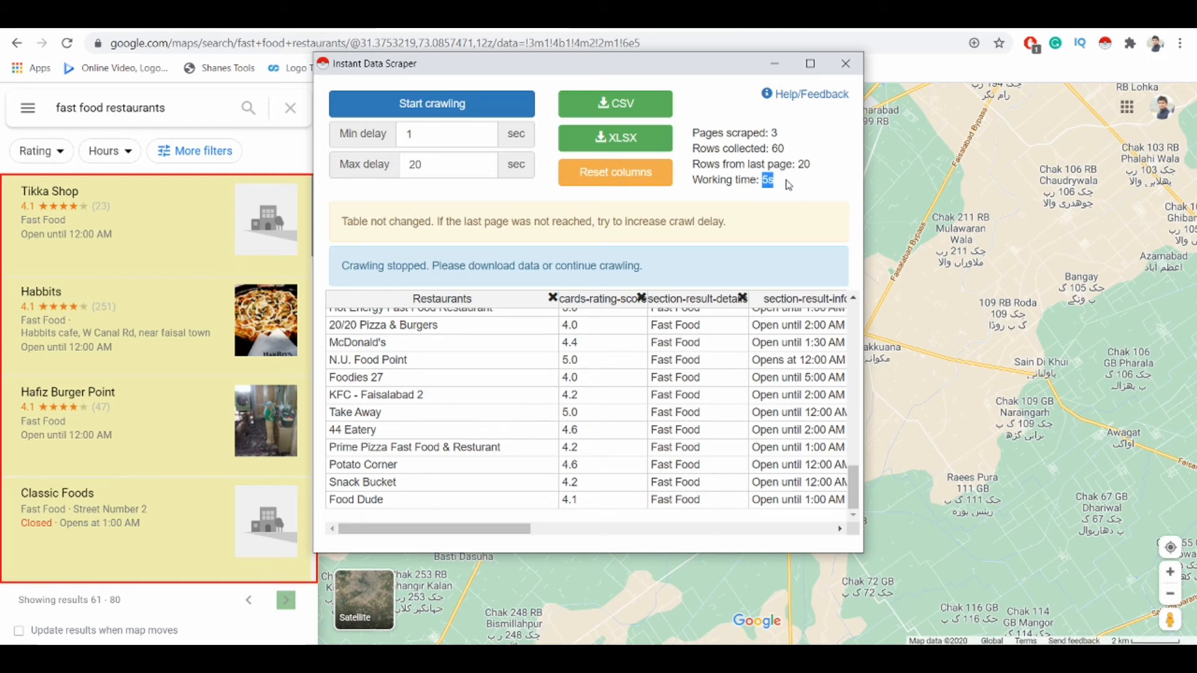
left_click(789, 184)
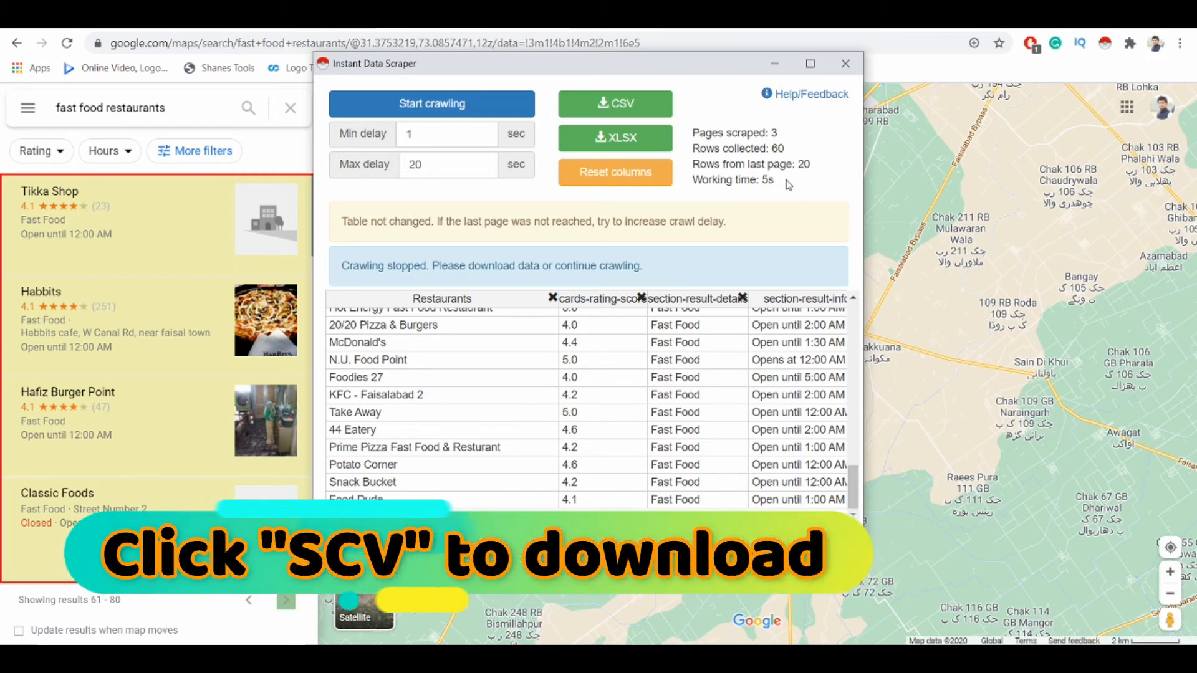
left_click(649, 112)
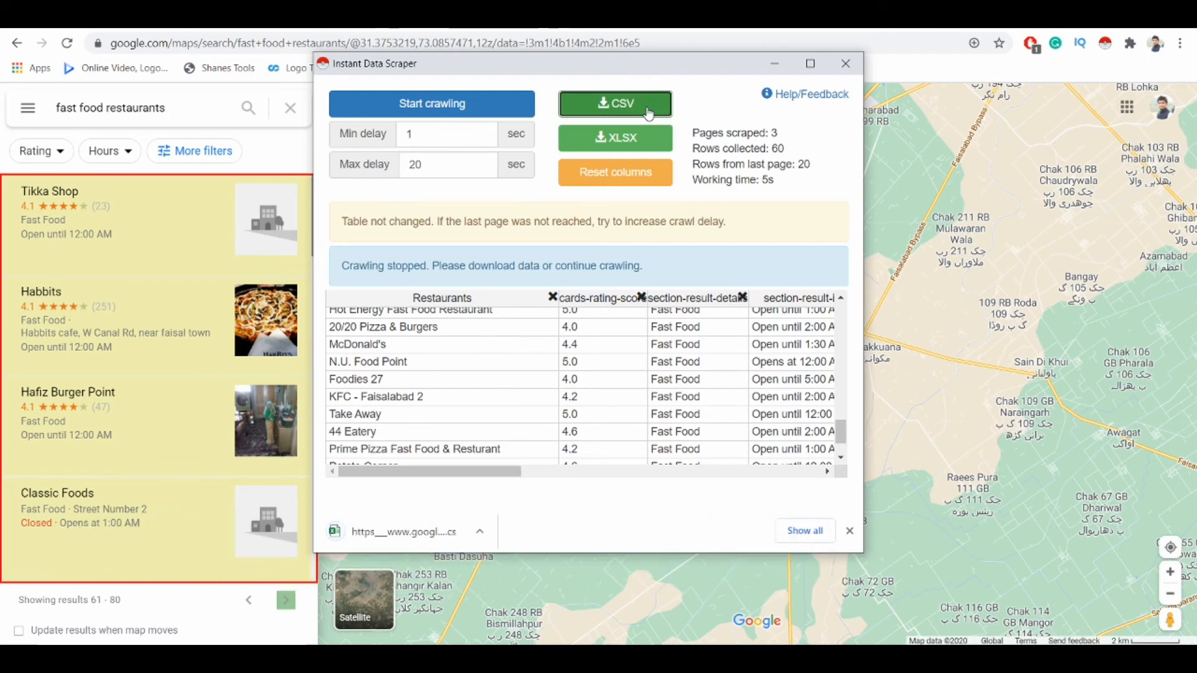
left_click(422, 540)
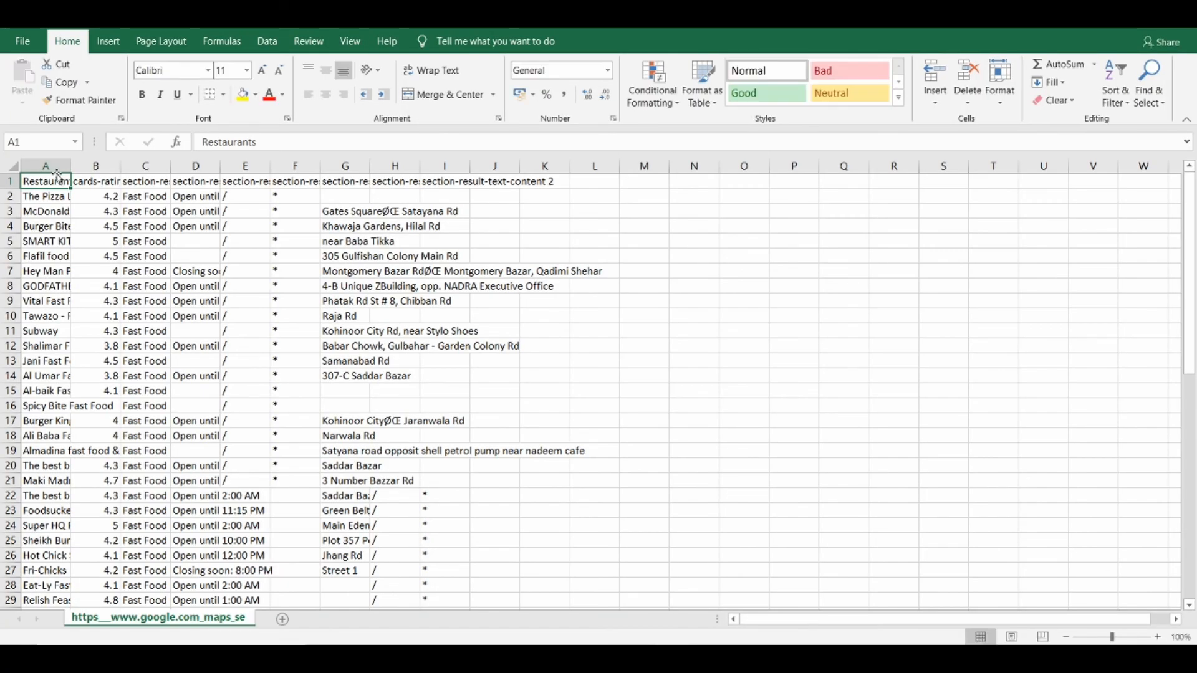
Fit the widths of columns A to E and column G to their contents.
double_click(71, 165)
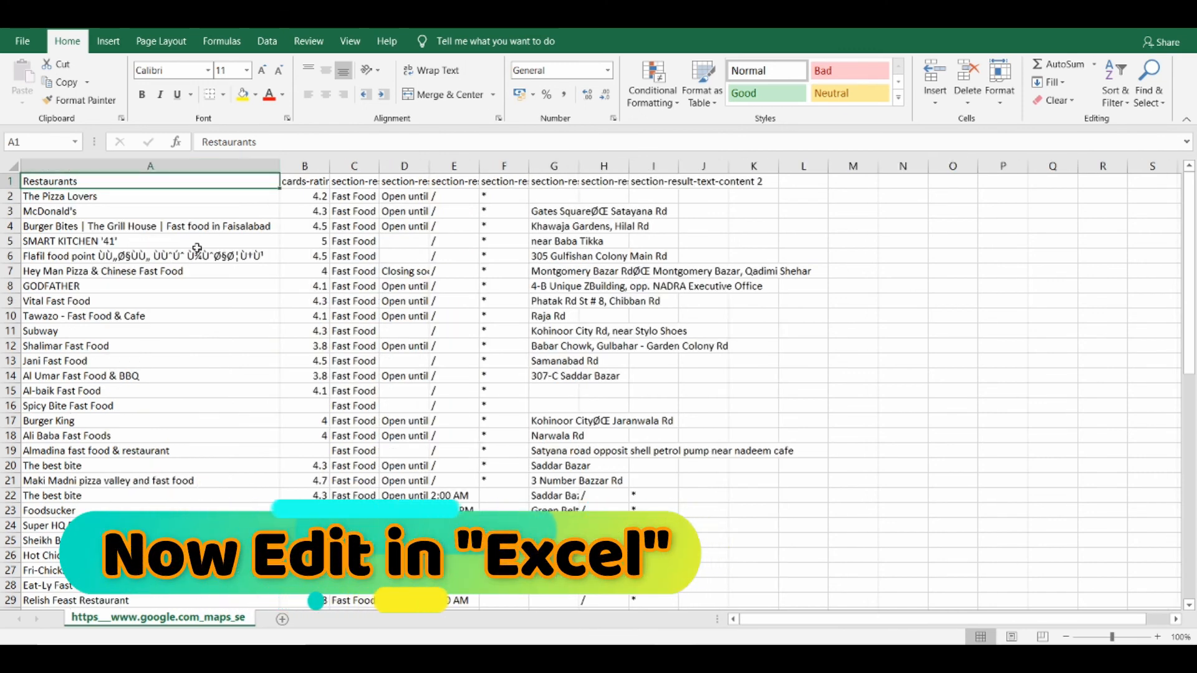
double_click(330, 166)
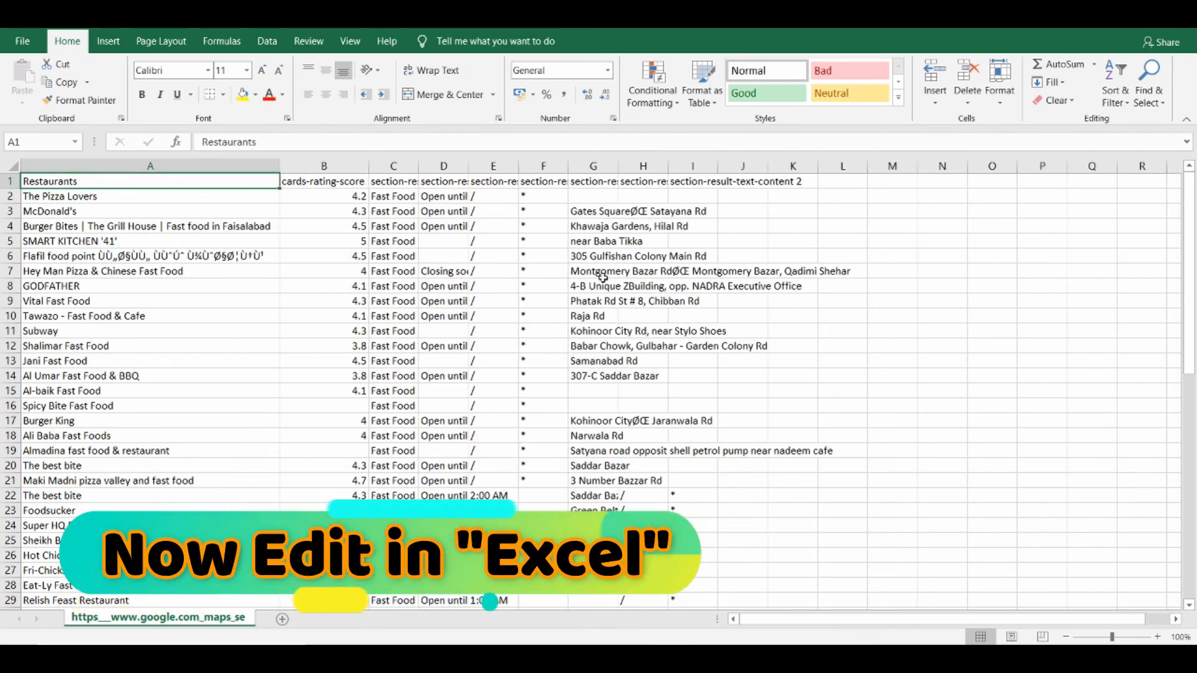
double_click(420, 166)
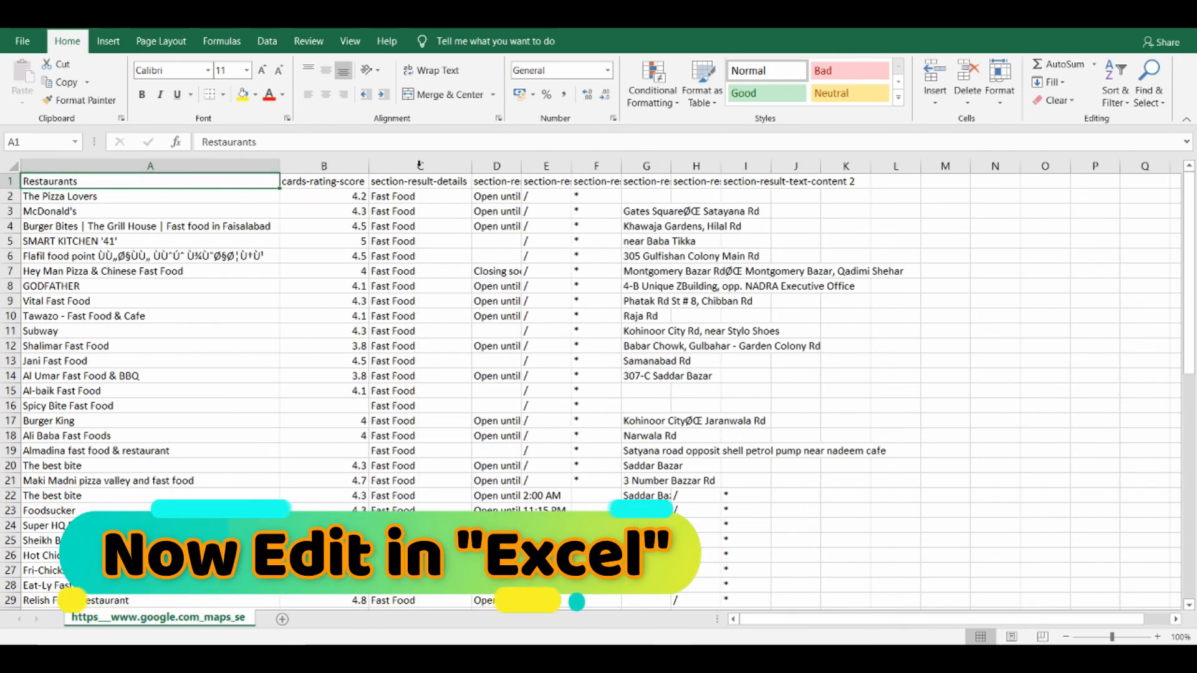
double_click(522, 166)
double_click(627, 168)
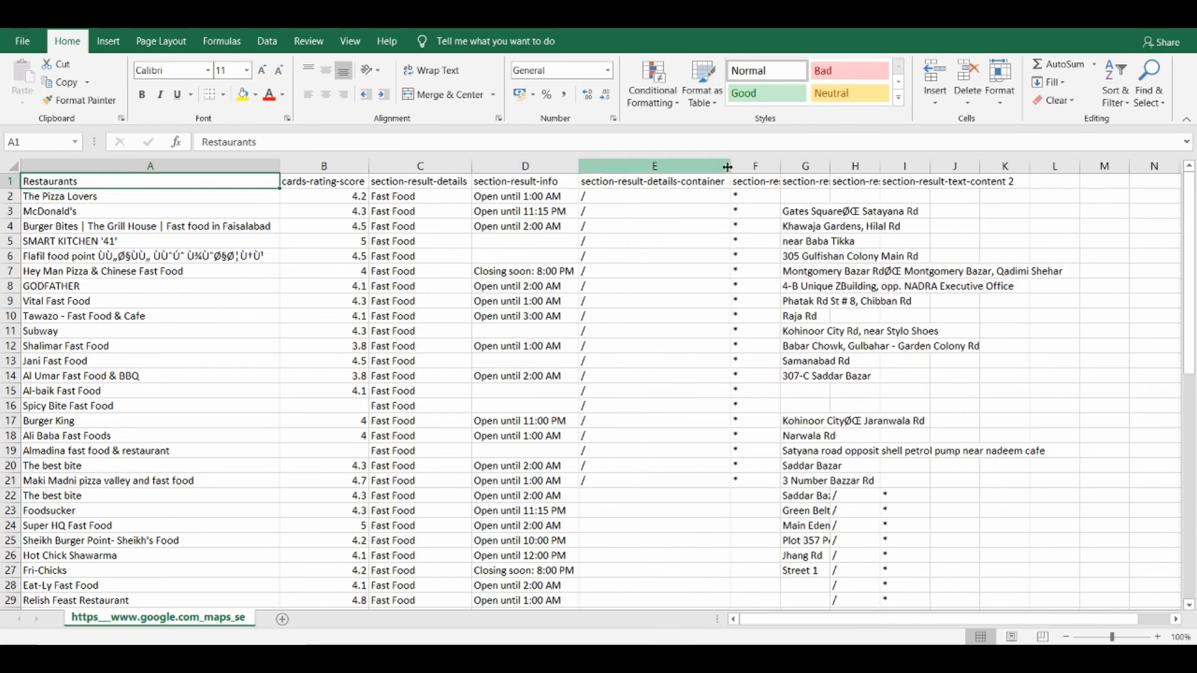
double_click(829, 167)
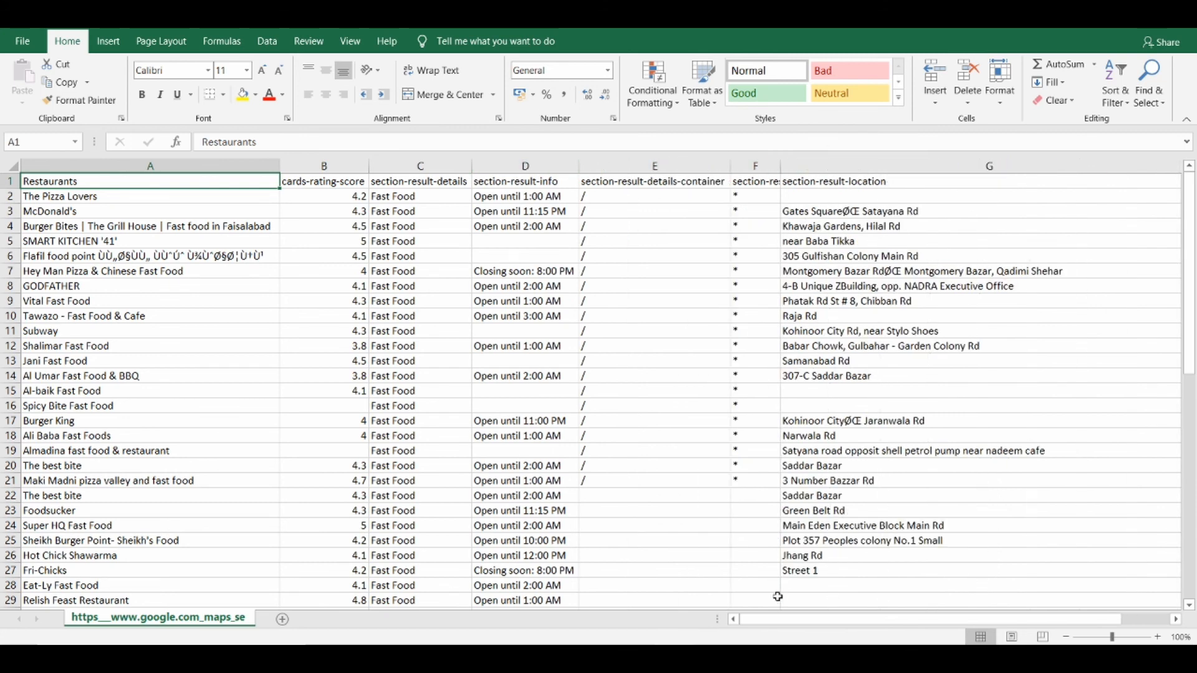
Fill header row 1 with yellow and apply a border to it.
left_click(10, 180)
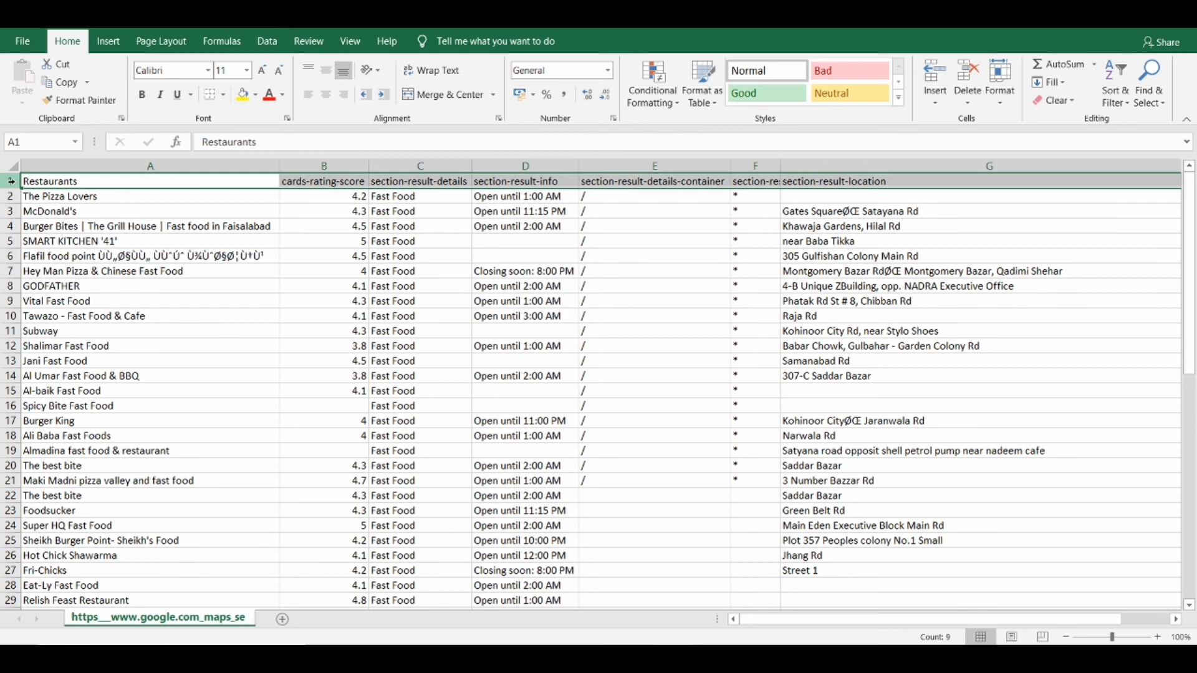
left_click(243, 94)
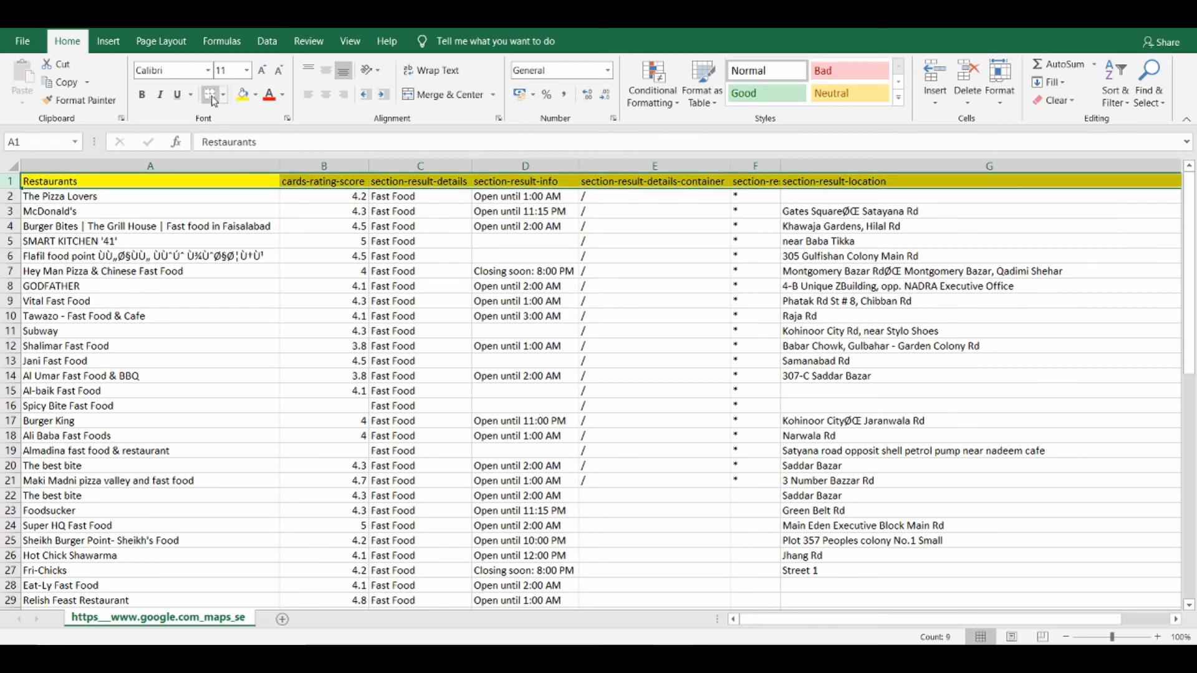
left_click(222, 95)
left_click(248, 231)
left_click(1068, 403)
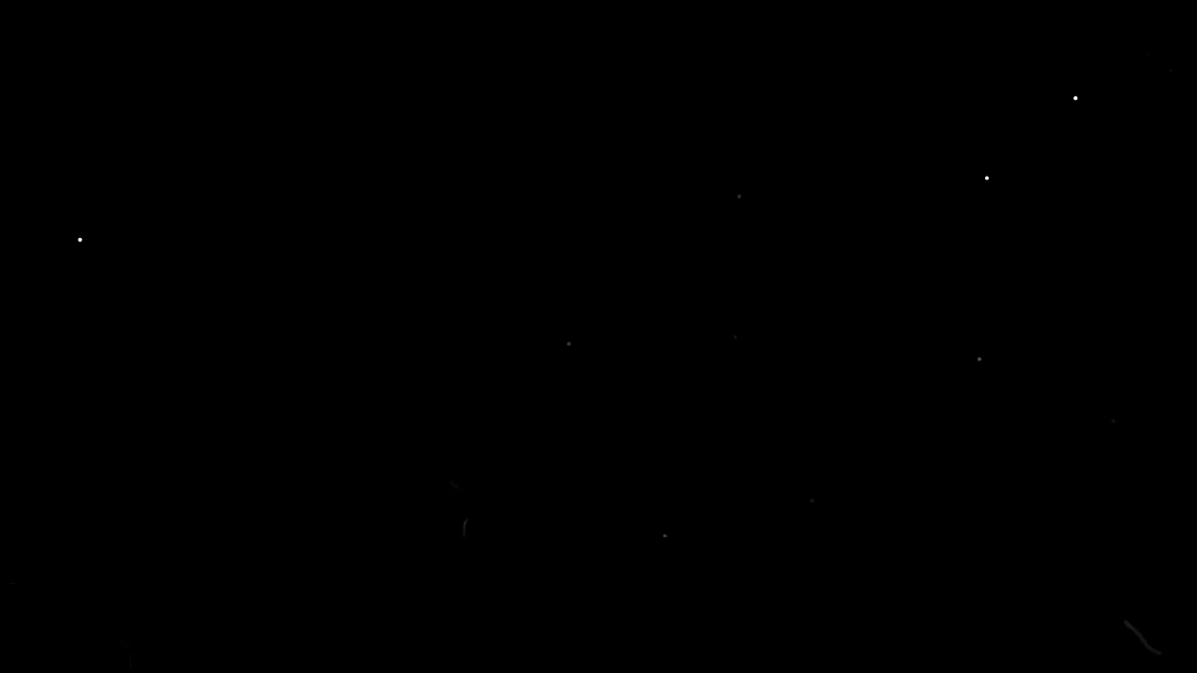